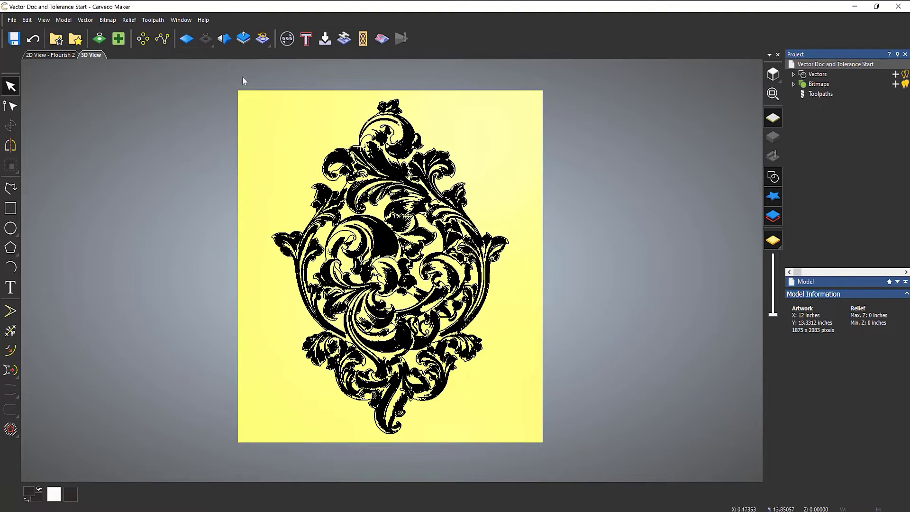
Select the whole flourish and start a V-Bit Carving toolpath using the V-Bit 1.25 Inch 90 degree tool.
left_click_drag(242, 75, 623, 458)
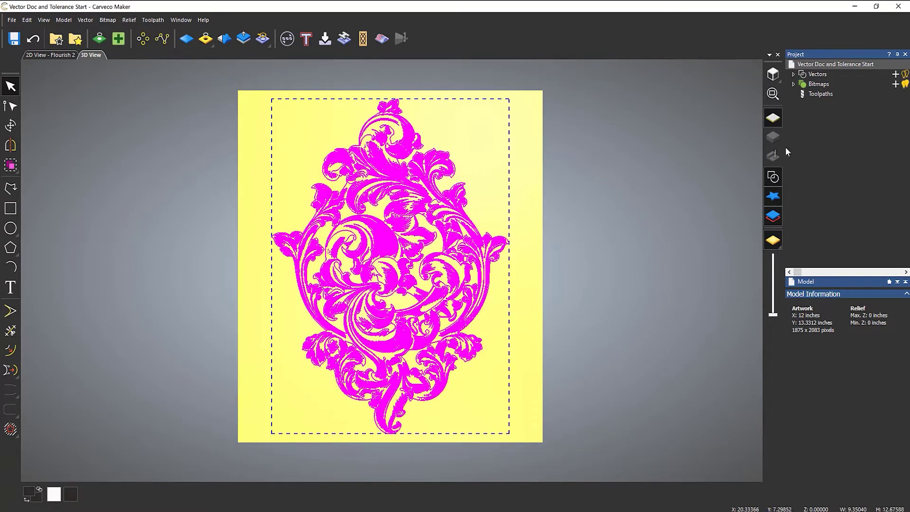
left_click(809, 95)
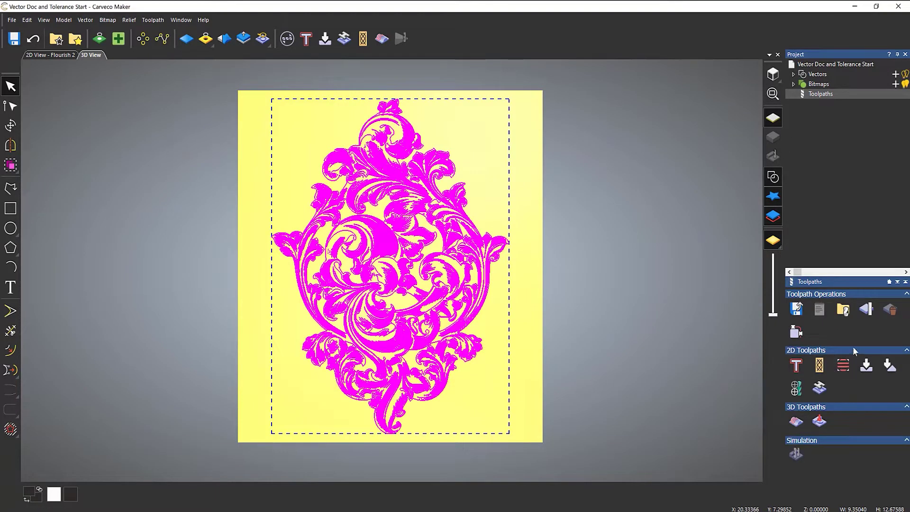
left_click(865, 366)
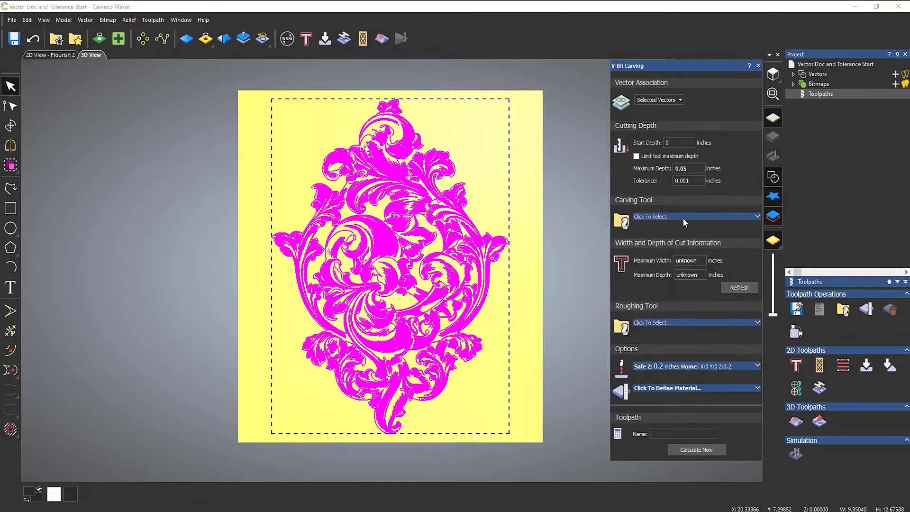
left_click(679, 216)
scroll(468, 238, "down", 5)
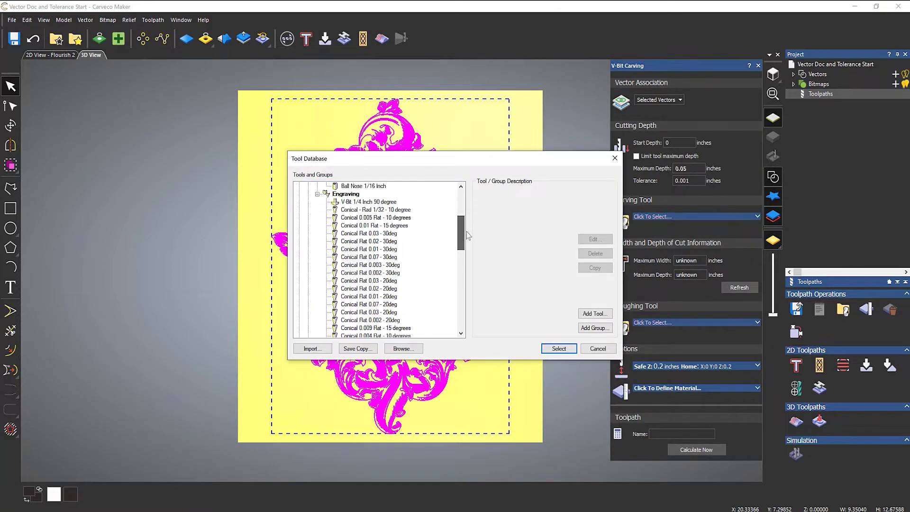
scroll(468, 239, "down", 8)
left_click(383, 313)
double_click(384, 318)
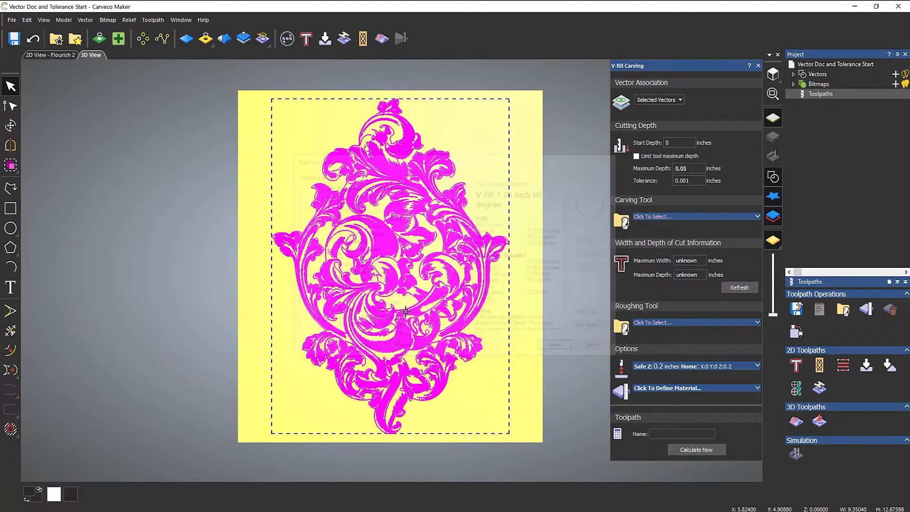
Set the material thickness to 0.5 inch, refresh the cut width and depth, and dismiss the intersections warning.
left_click(691, 390)
type("0.05")
left_click(716, 334)
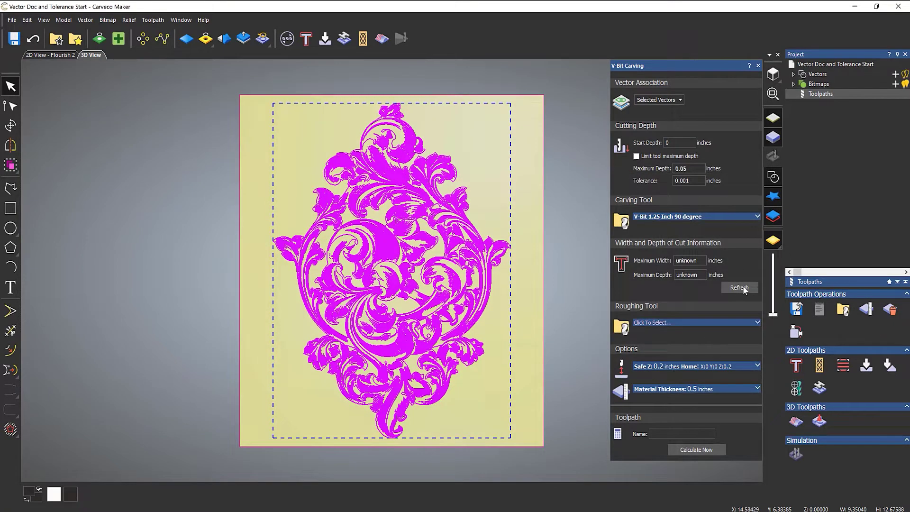
left_click(743, 288)
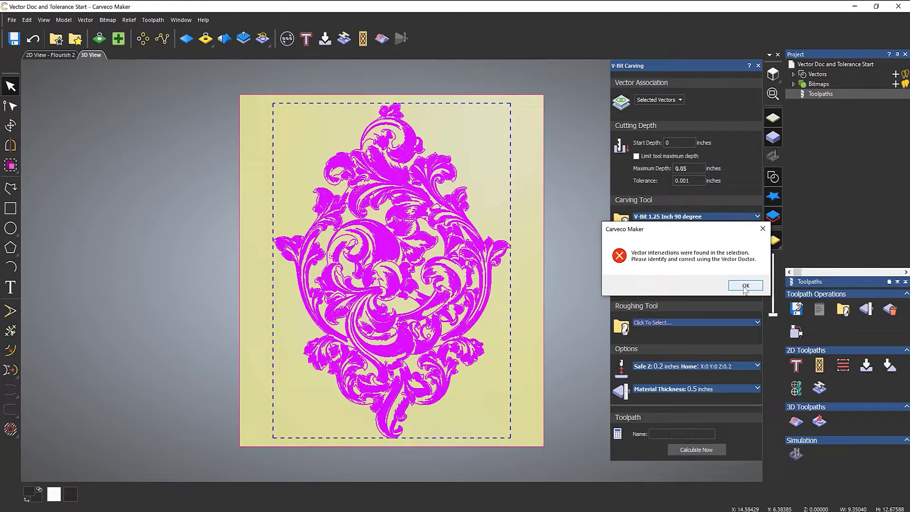
left_click(745, 288)
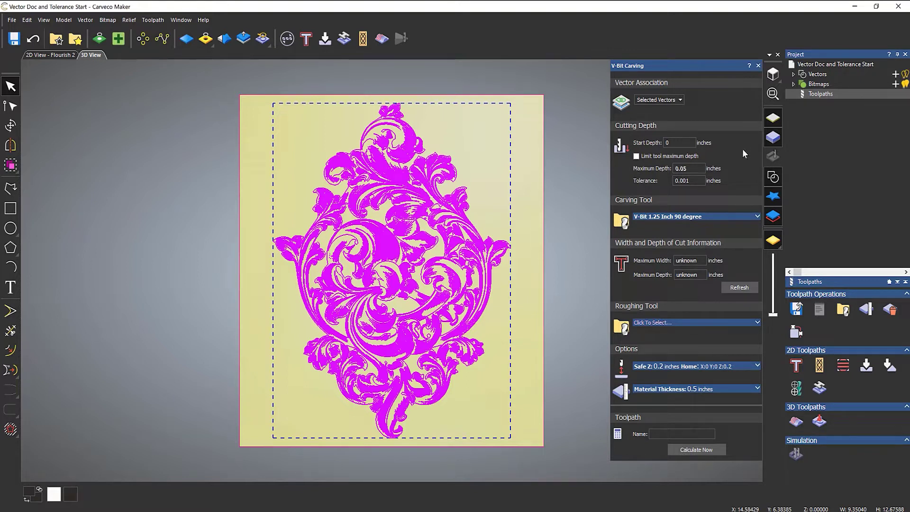
Check the 0.001 carving tolerance, then close the V-Bit Carving panel.
double_click(693, 182)
left_click(759, 66)
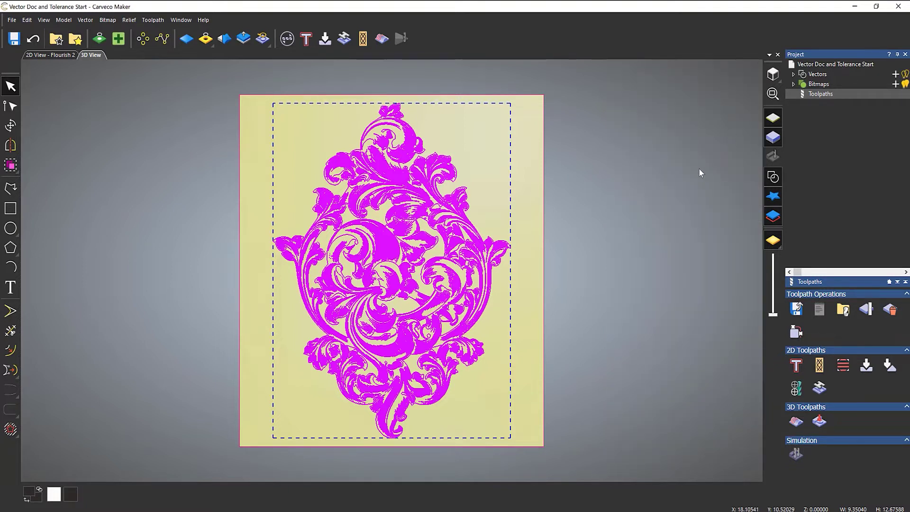
In Vector Doctor, set curve tolerance to 0.01 and flag the flourish's vector intersections.
left_click(118, 40)
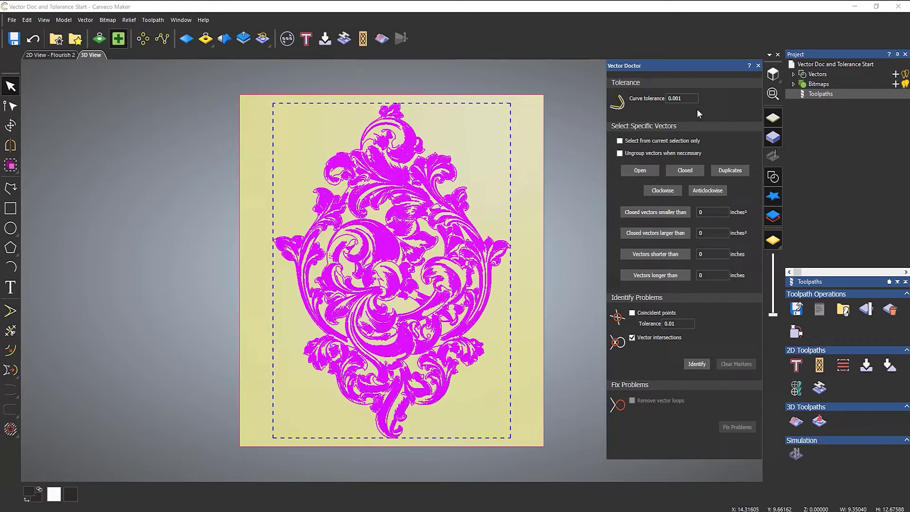
left_click(679, 99)
key("BackSpace")
left_click(703, 364)
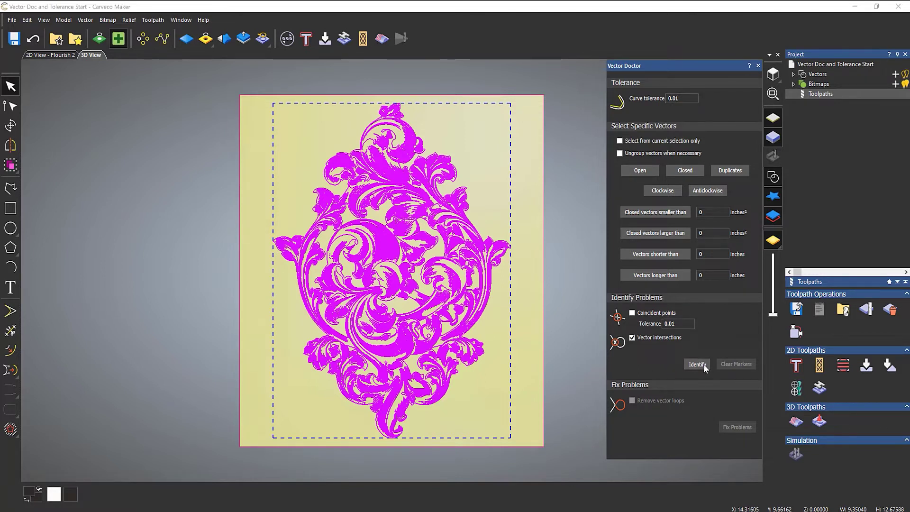
left_click(534, 316)
scroll(483, 306, "down", 3)
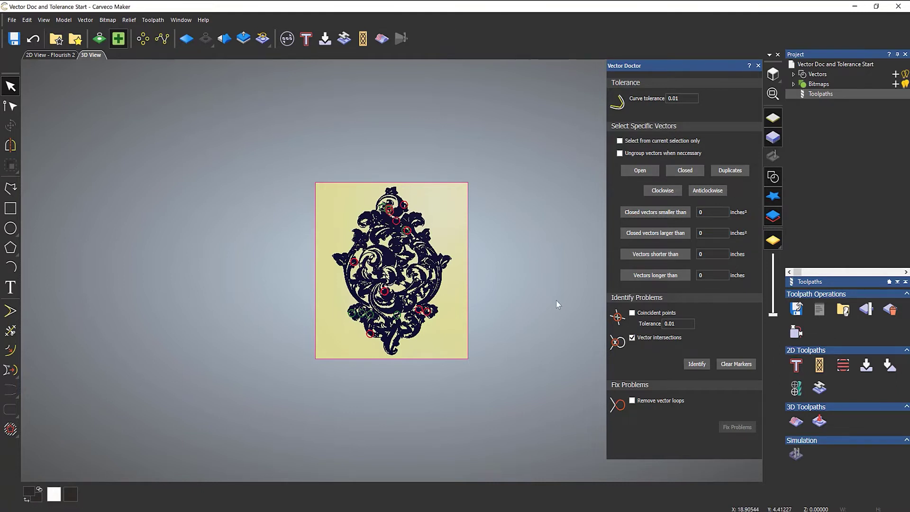
Change curve tolerance to 0.001, clear old markers, and re-identify intersections, leaving one marker.
left_click(674, 98)
type("0")
left_click_drag(266, 149, 538, 417)
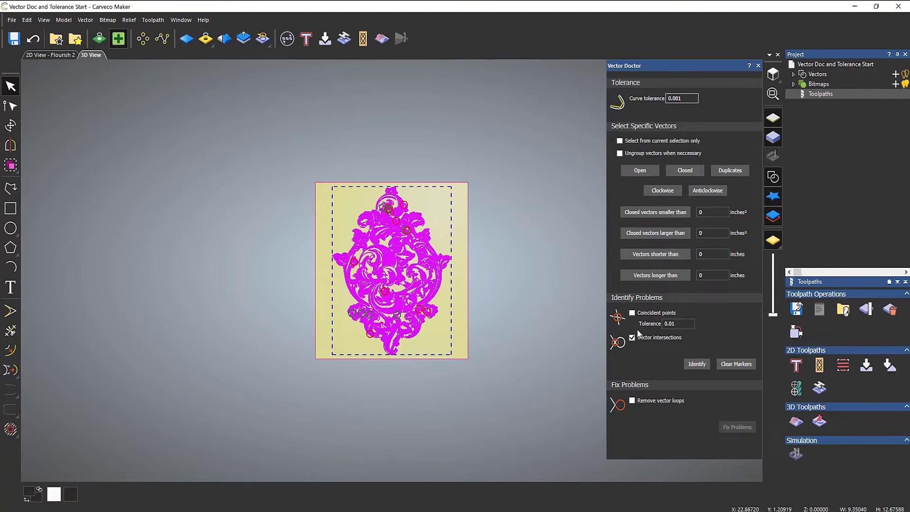
left_click(736, 365)
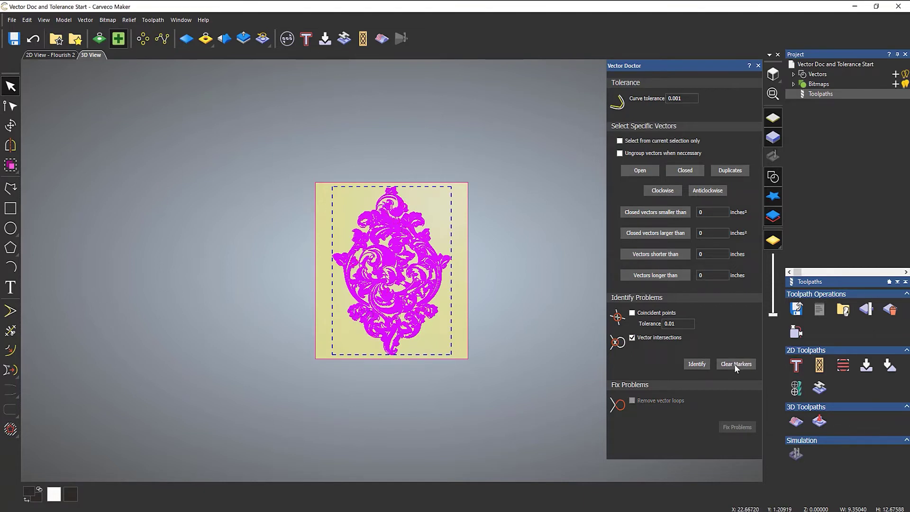
left_click(696, 364)
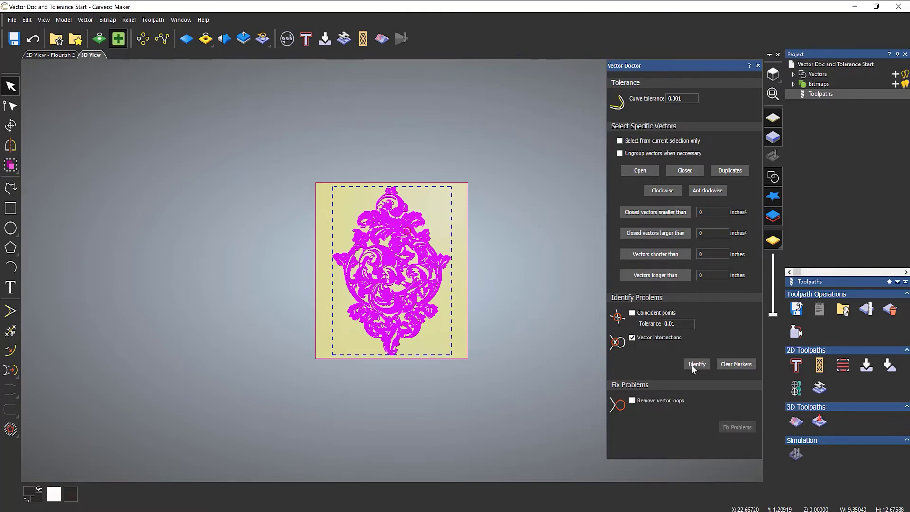
left_click(485, 245)
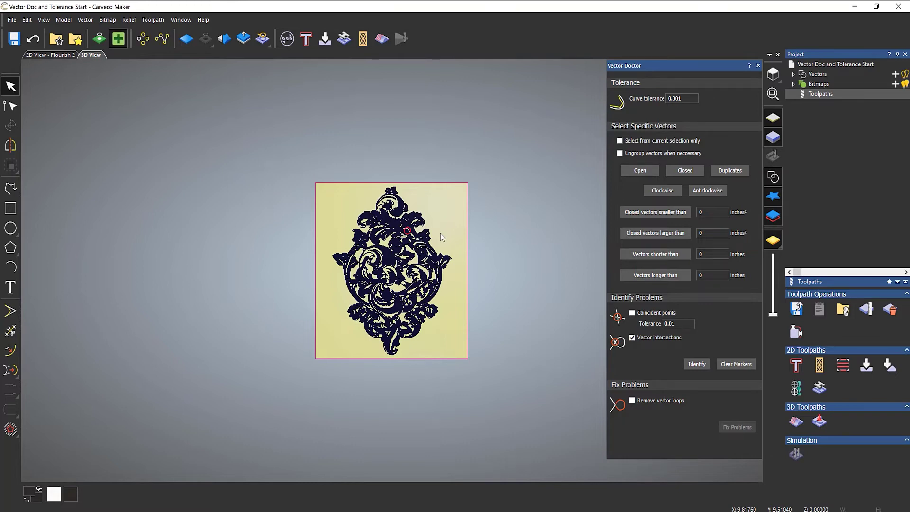
Select the vector at the intersection marker and fix it with Remove vector loops enabled.
scroll(441, 240, "up", 5)
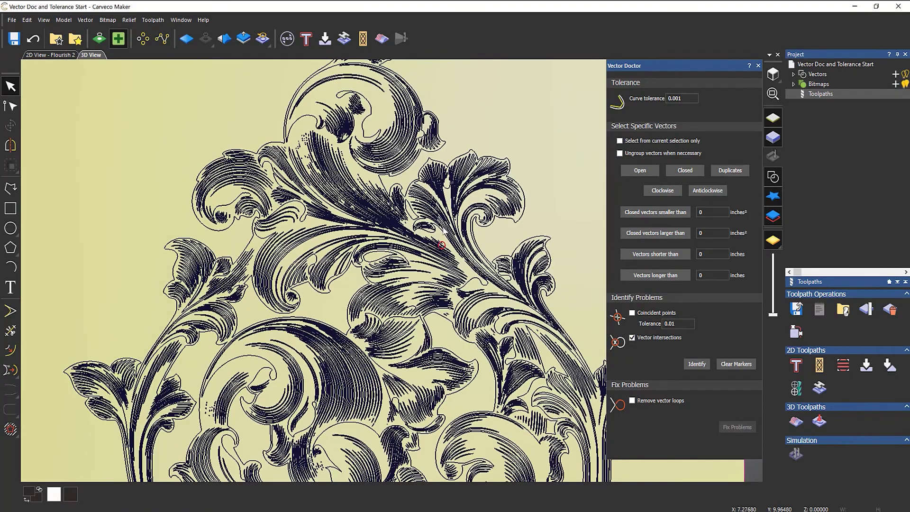
scroll(385, 266, "up", 10)
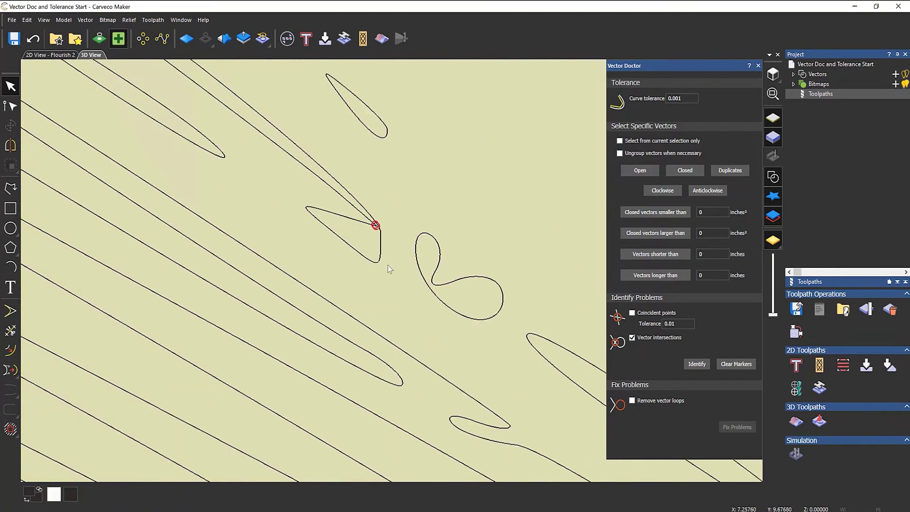
left_click(371, 220)
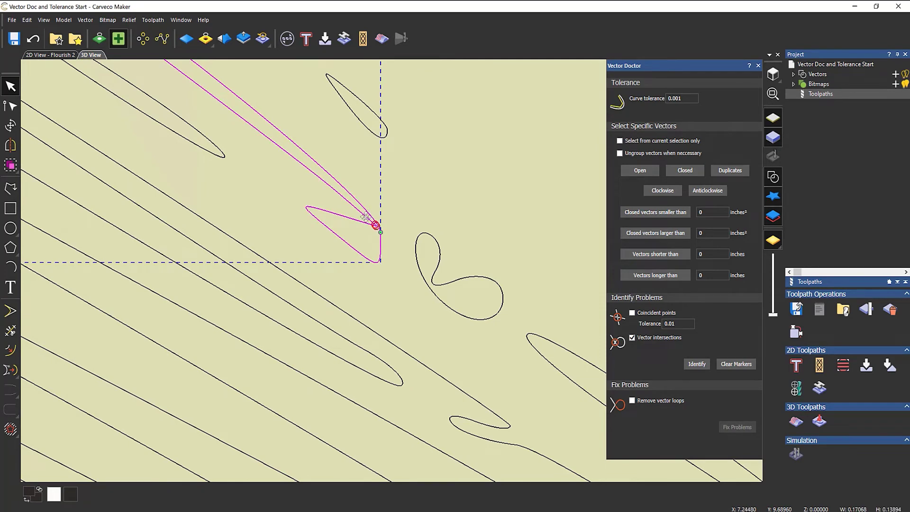
scroll(375, 223, "up", 2)
scroll(343, 235, "up", 3)
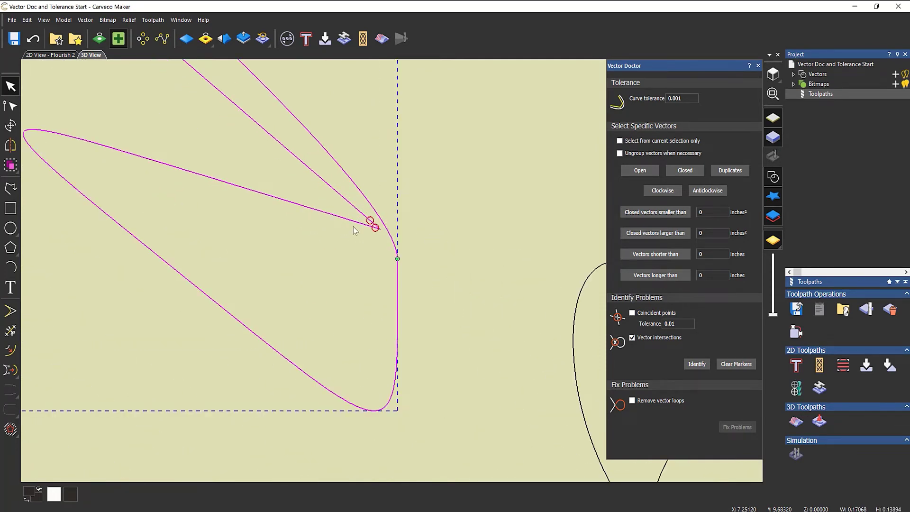
scroll(353, 227, "down", 1)
scroll(358, 231, "down", 1)
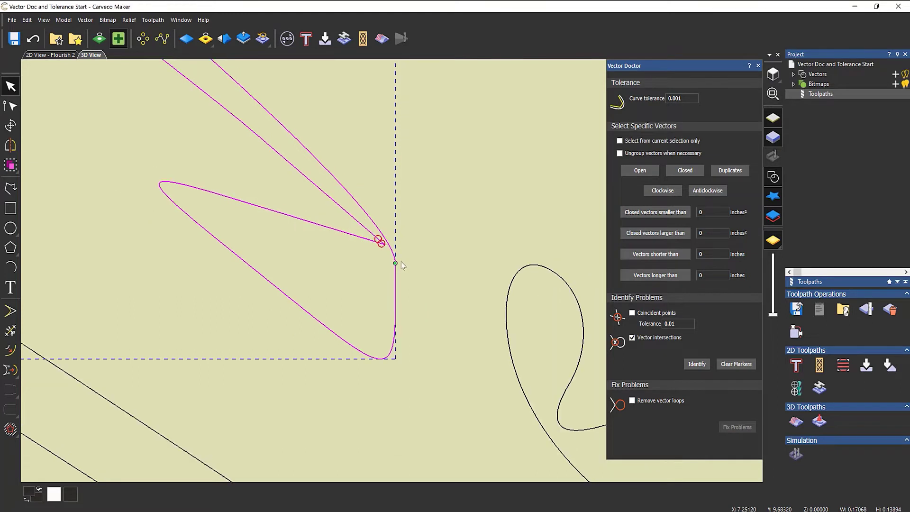
scroll(332, 222, "down", 1)
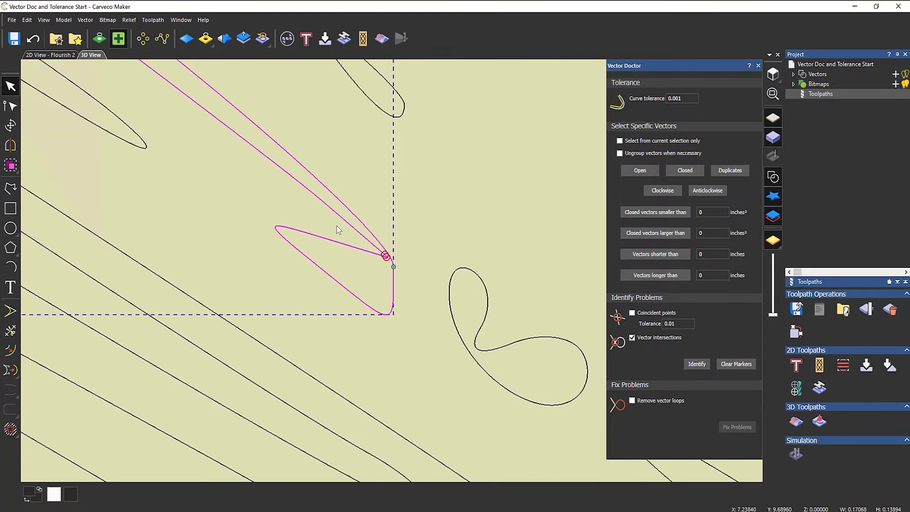
left_click(632, 400)
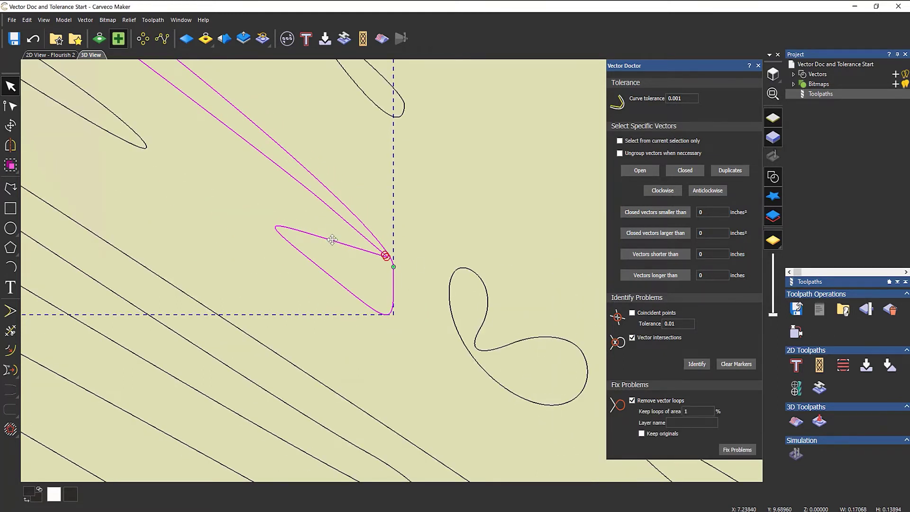
scroll(311, 227, "down", 2)
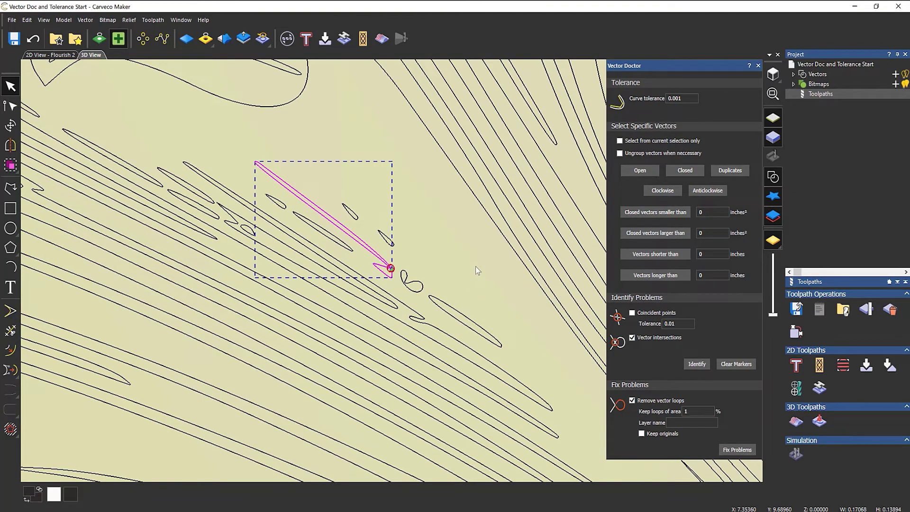
left_click(738, 451)
Select all vectors, clear markers, and re-identify to confirm no intersections remain.
key("ctrl+a")
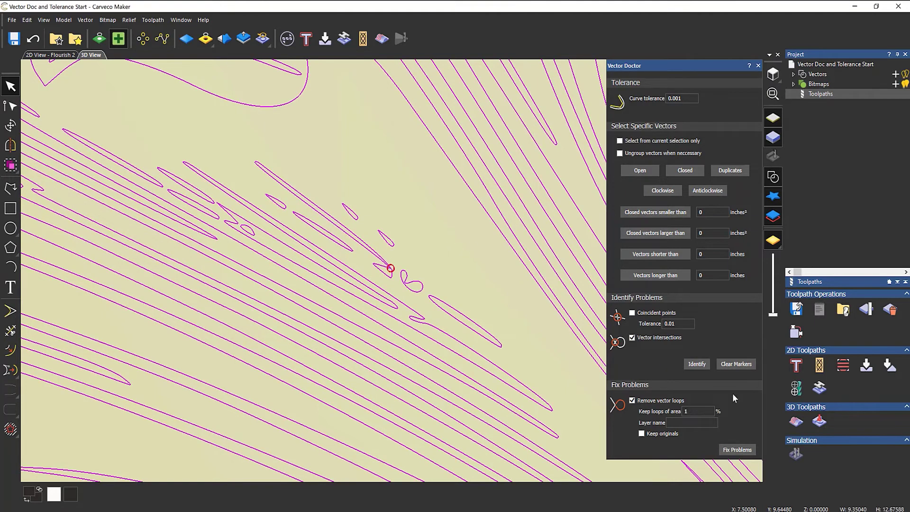
left_click(724, 361)
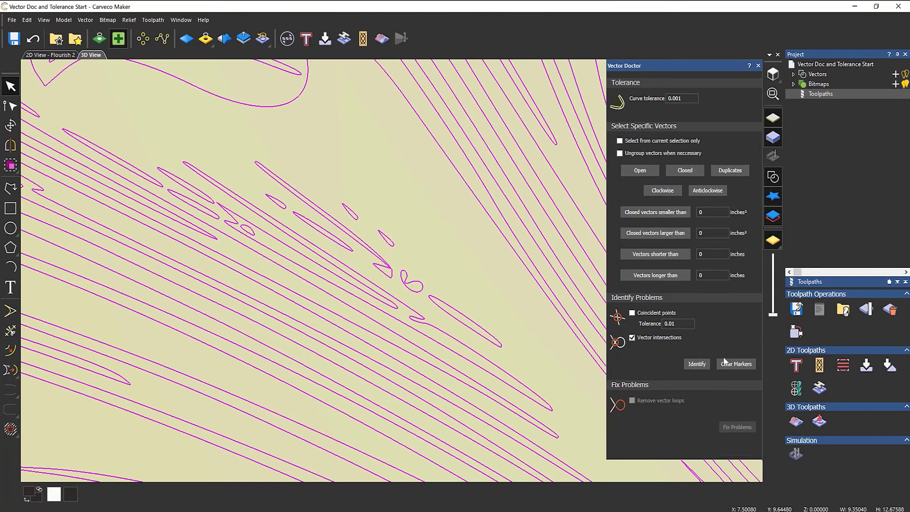
left_click(700, 365)
Close the Vector Doctor and zoom out to the whole flourish.
left_click(759, 66)
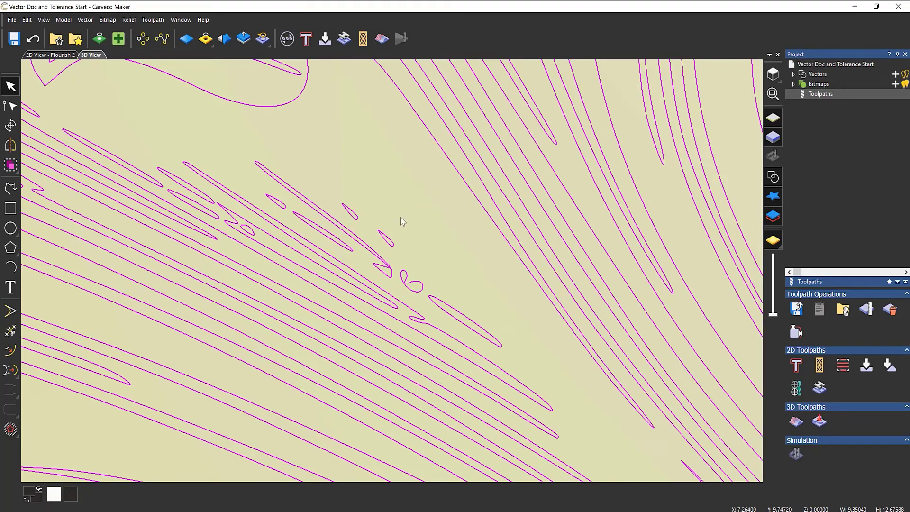
scroll(400, 218, "down", 10)
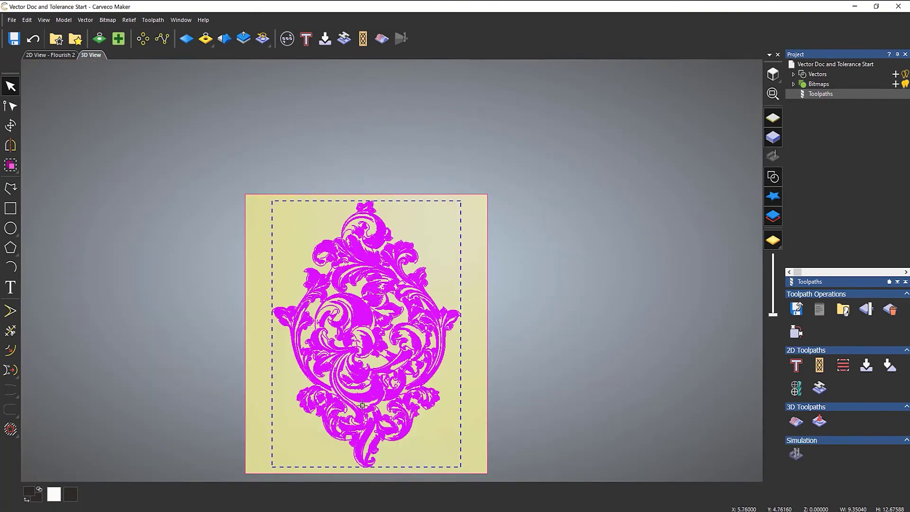
scroll(364, 415, "up", 2)
scroll(356, 433, "down", 2)
scroll(378, 318, "up", 1)
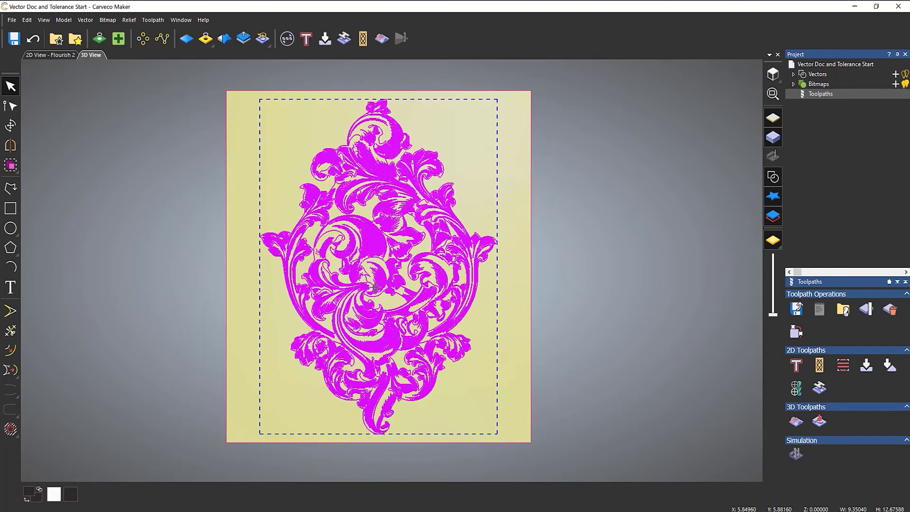
scroll(375, 288, "up", 1)
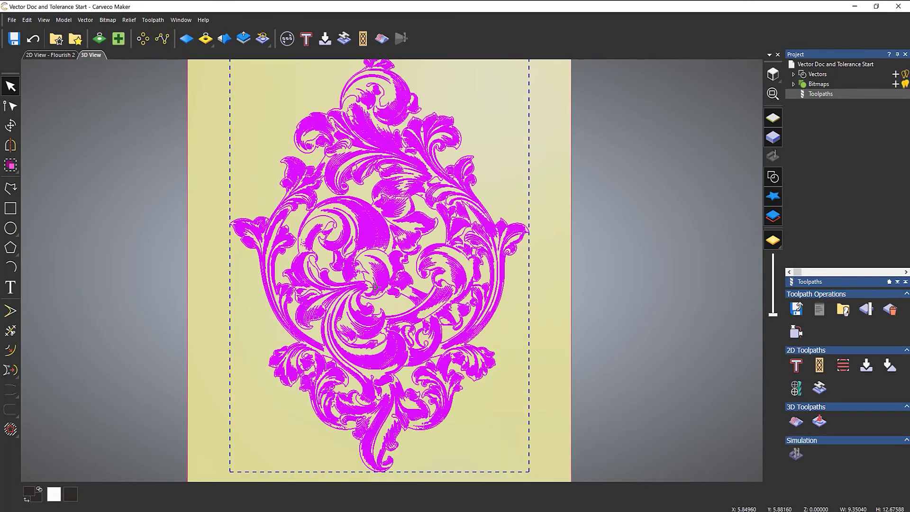
Start a V-Bit Carving toolpath with the V-Bit 1.25 Inch 90 degree tool and refresh its cut width and depth.
left_click(867, 365)
left_click(675, 217)
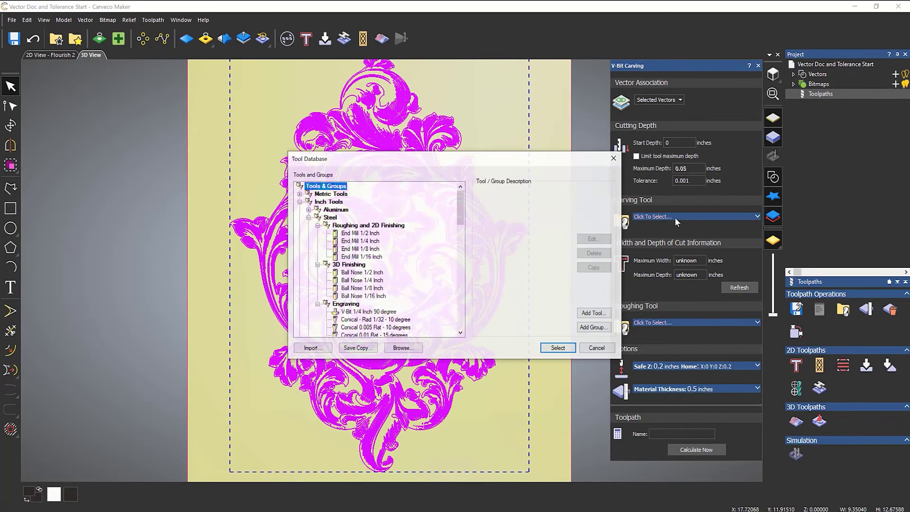
scroll(419, 258, "down", 10)
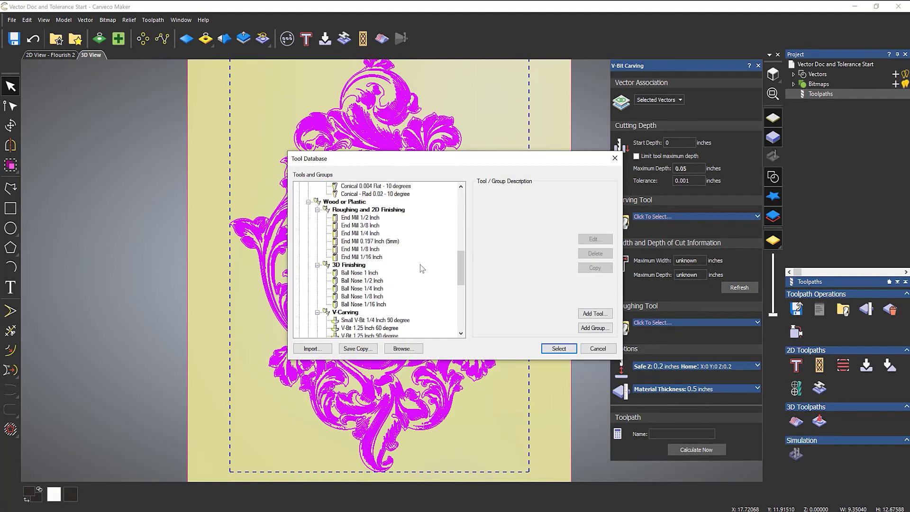
scroll(422, 269, "down", 3)
double_click(395, 266)
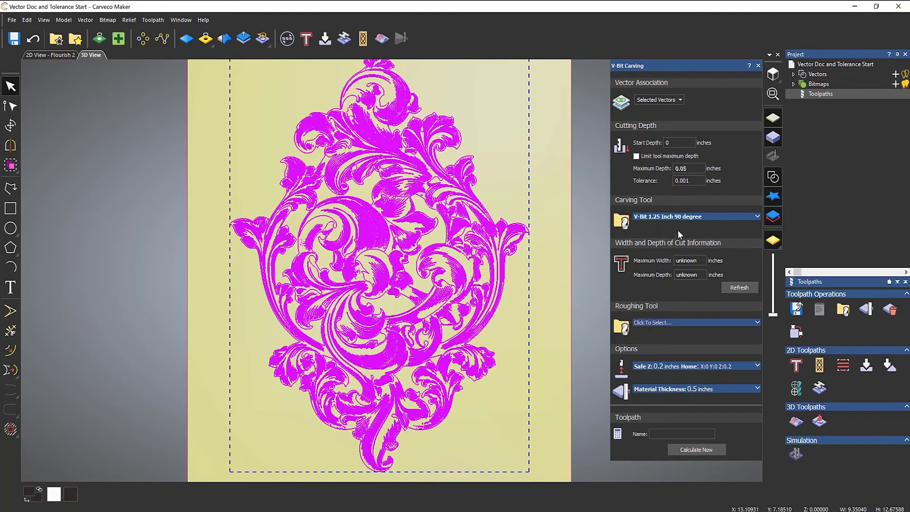
left_click(738, 288)
Calculate the V-Bit Carving toolpath, close its panel, and simulate all toolpaths as a 3D relief.
left_click(681, 450)
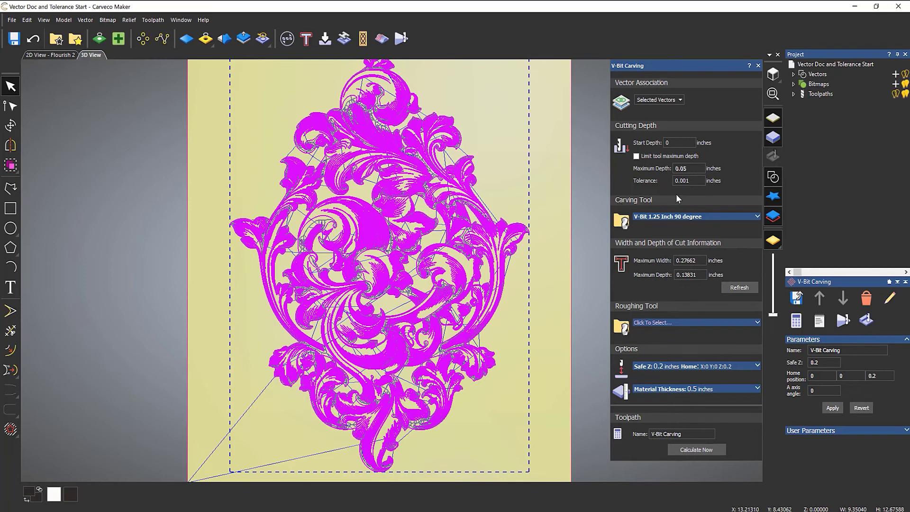
left_click(685, 180)
left_click(758, 66)
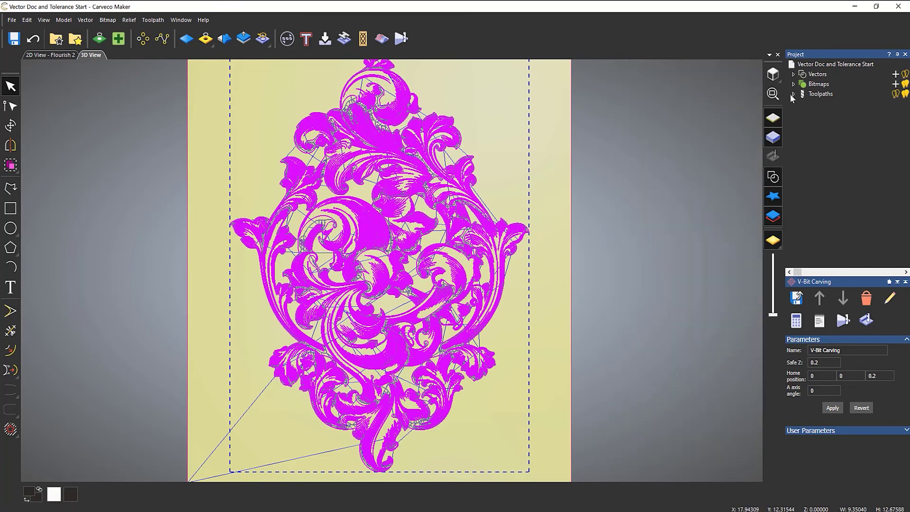
right_click(821, 94)
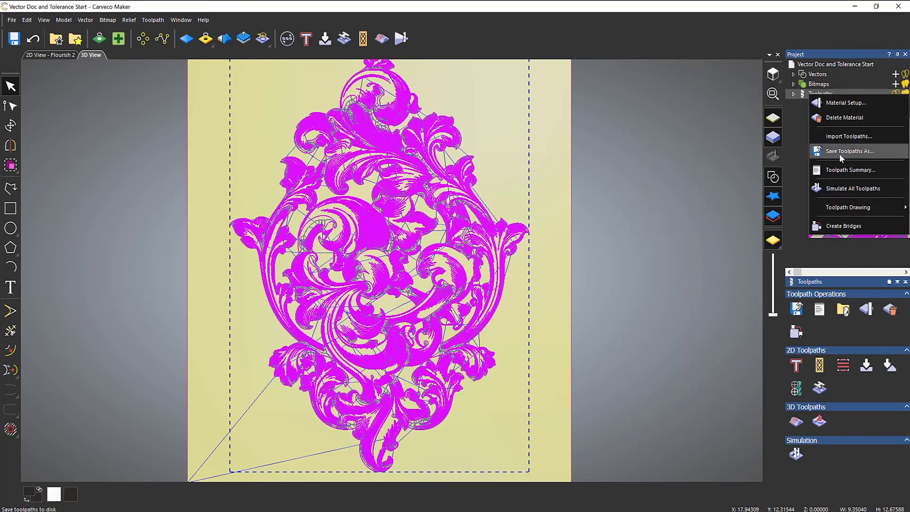
left_click(847, 189)
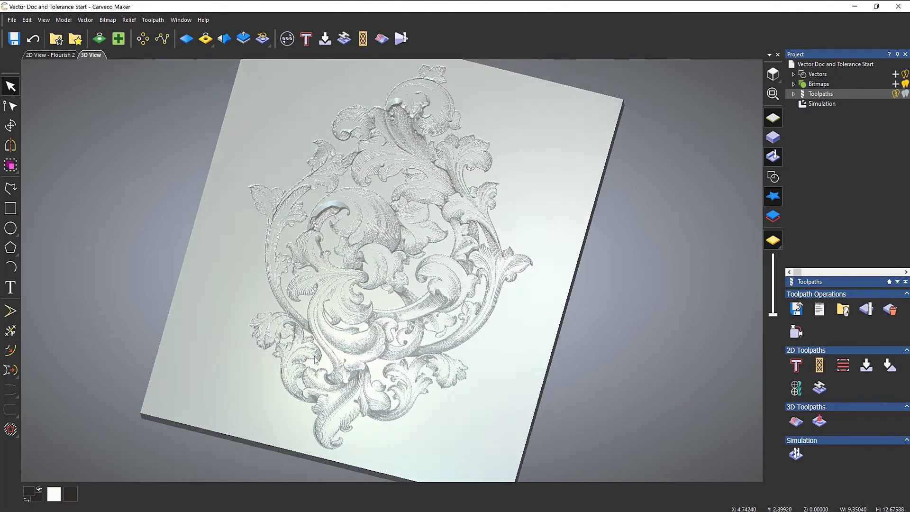